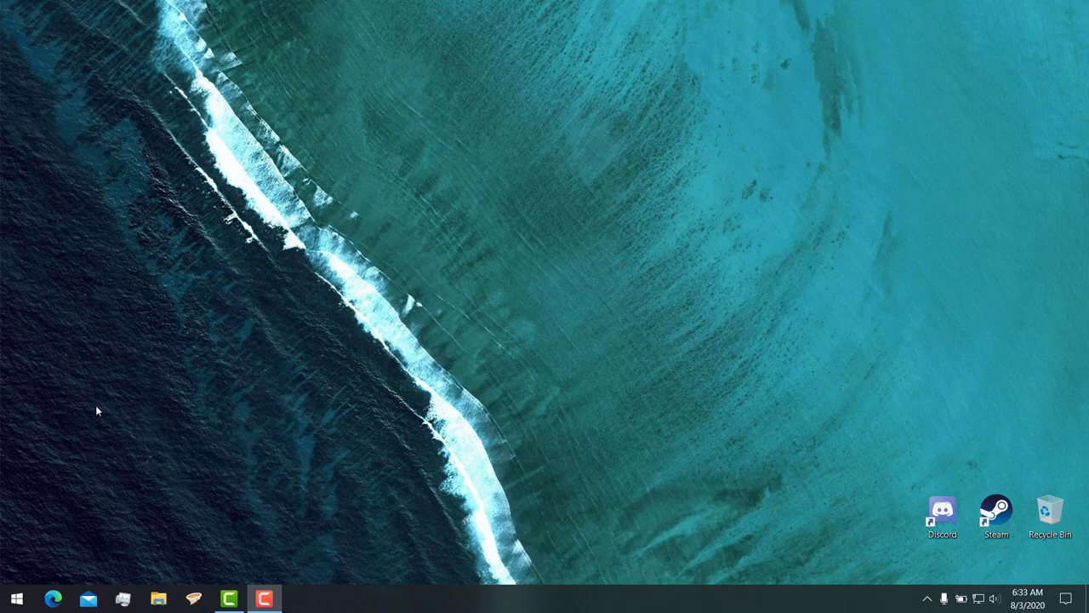
- Open Edge, go to google.com and search Google for 'inkscape'
left_click(53, 598)
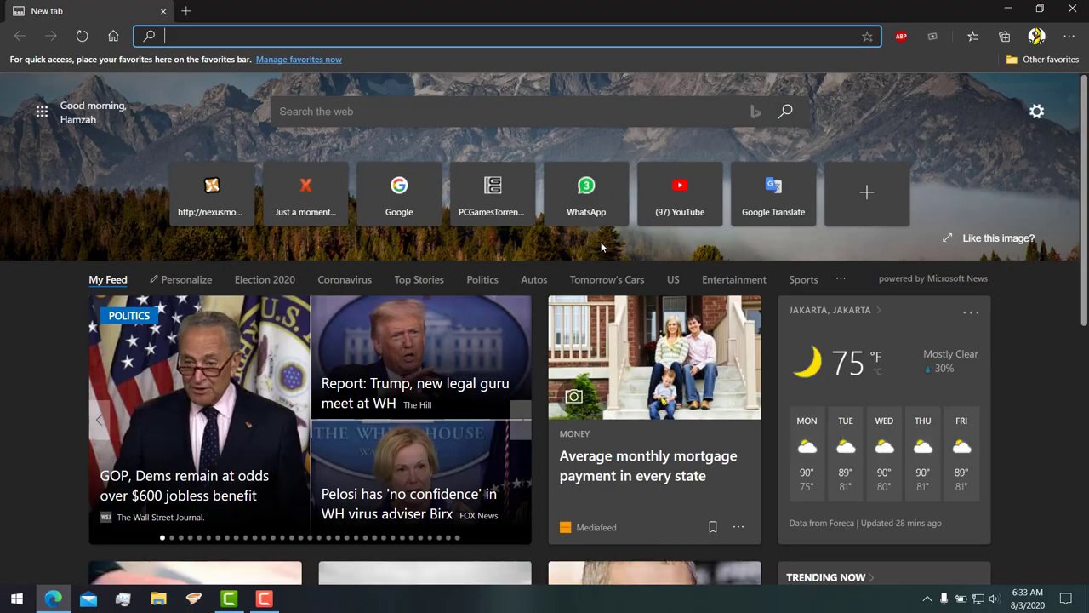
type("go")
key("Return")
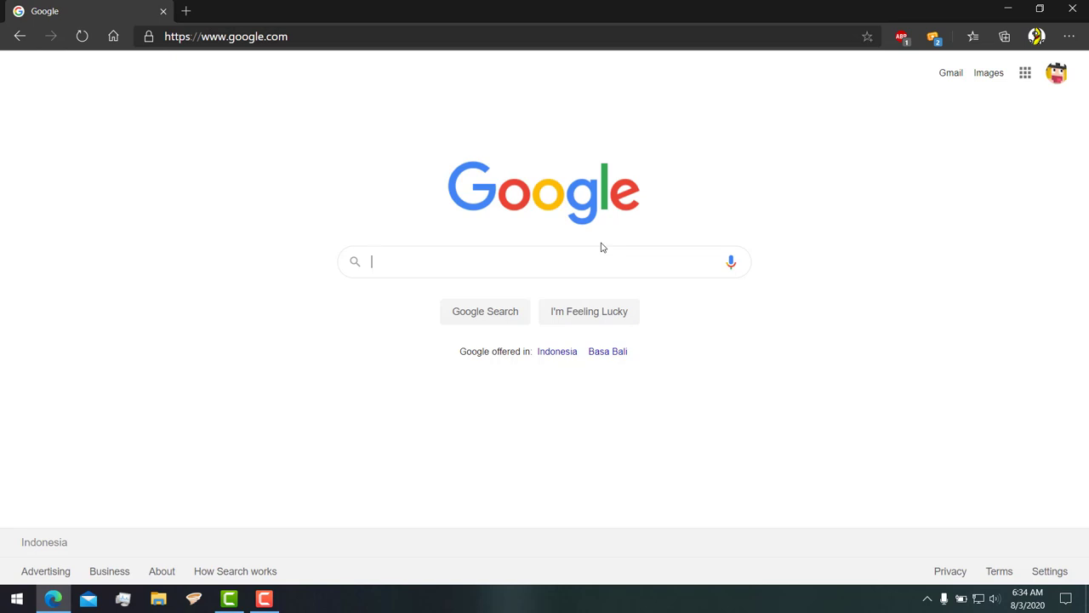
type("inks")
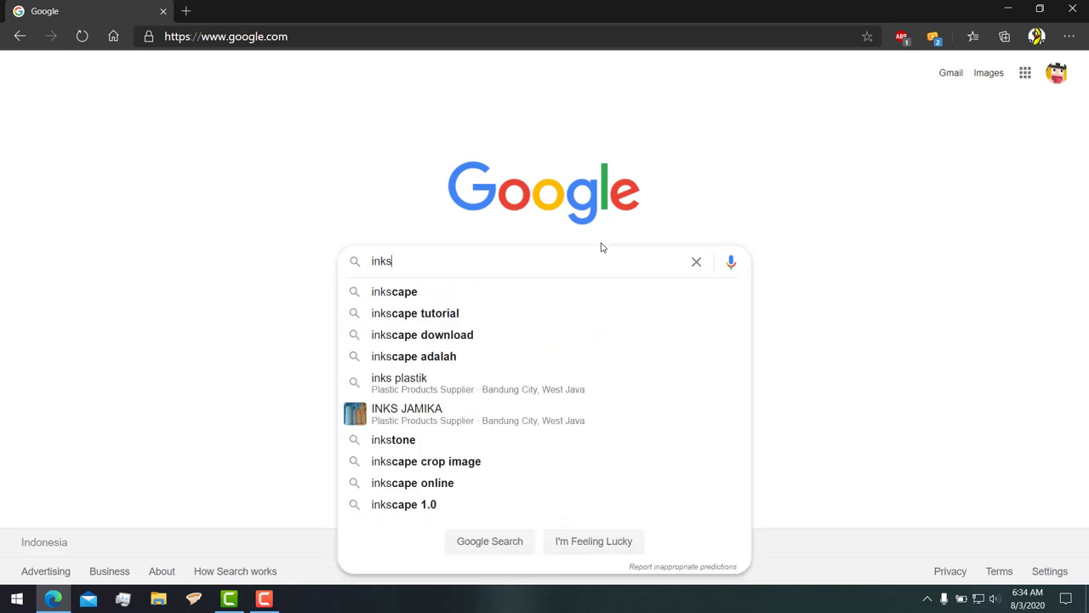
type("cape")
key("BackSpace")
type("e")
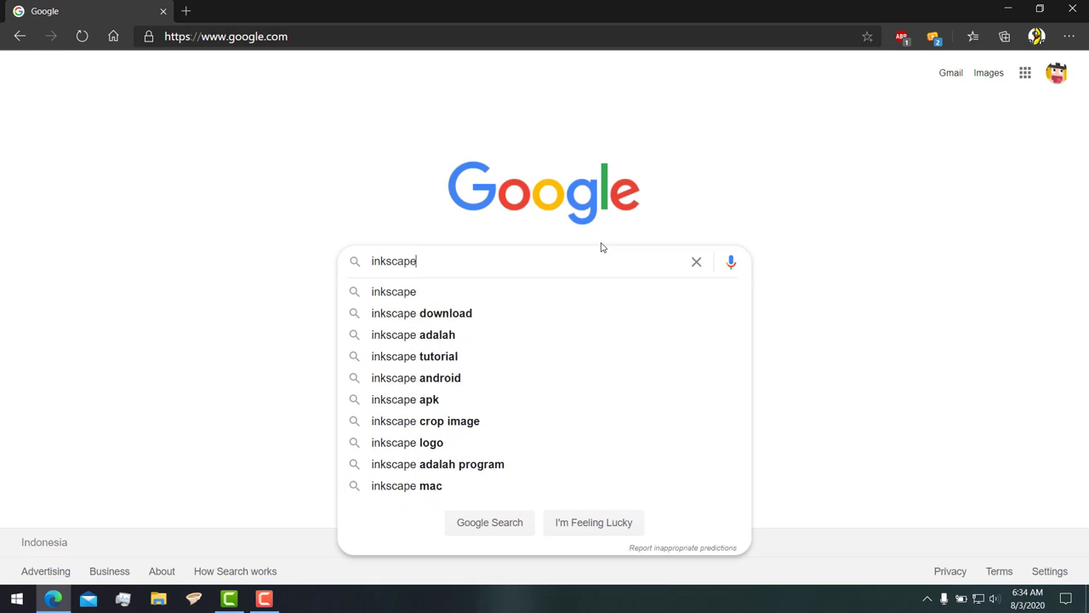
key("Return")
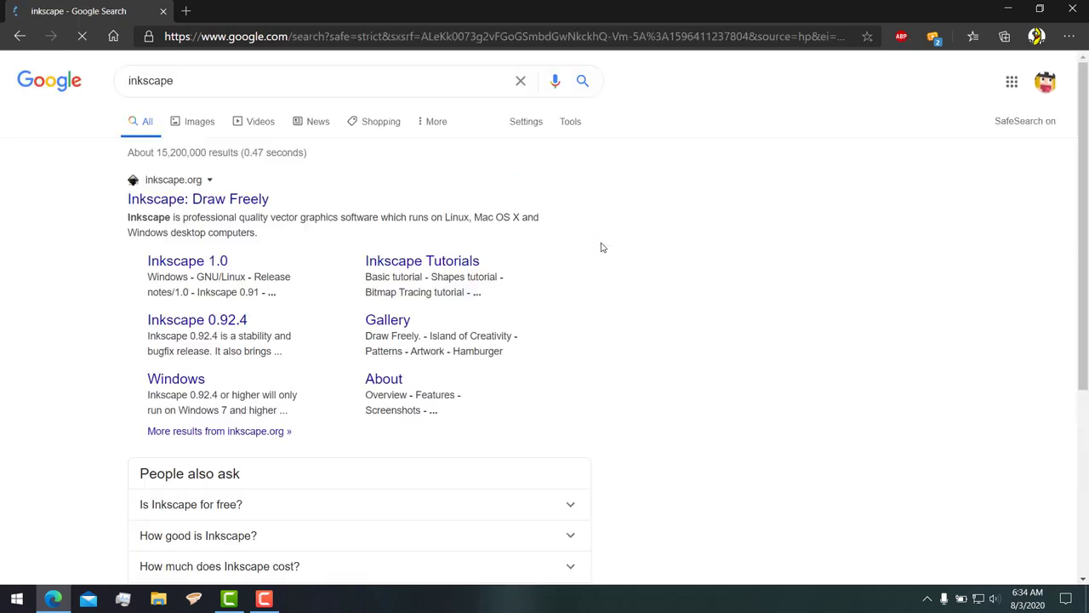
- Open the 'Inkscape: Draw Freely' result in a new tab and switch to it
right_click(227, 201)
left_click(296, 217)
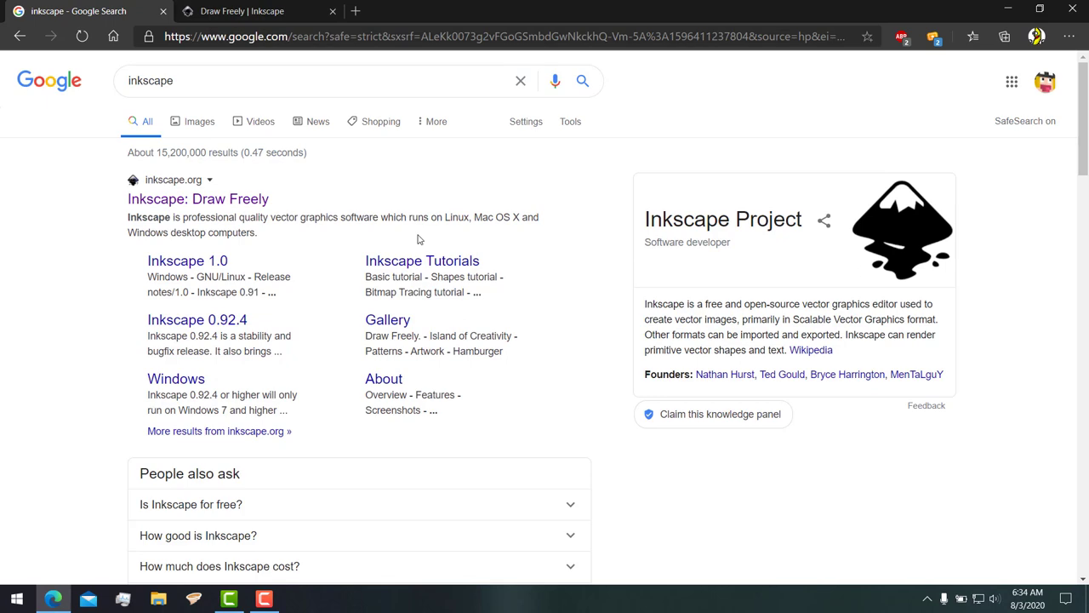
left_click(249, 6)
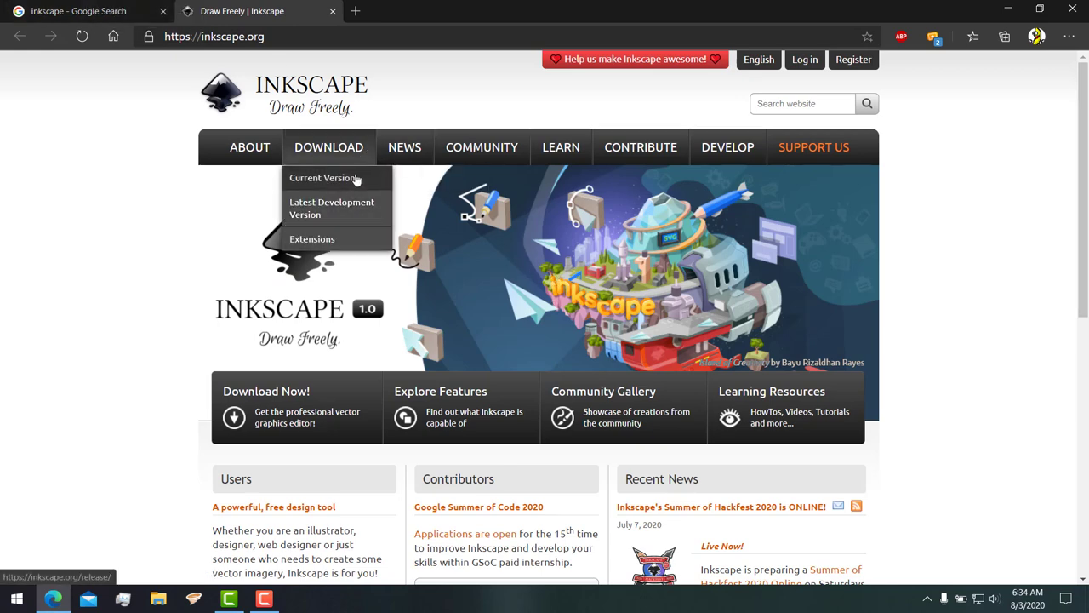
mouse_move(329, 148)
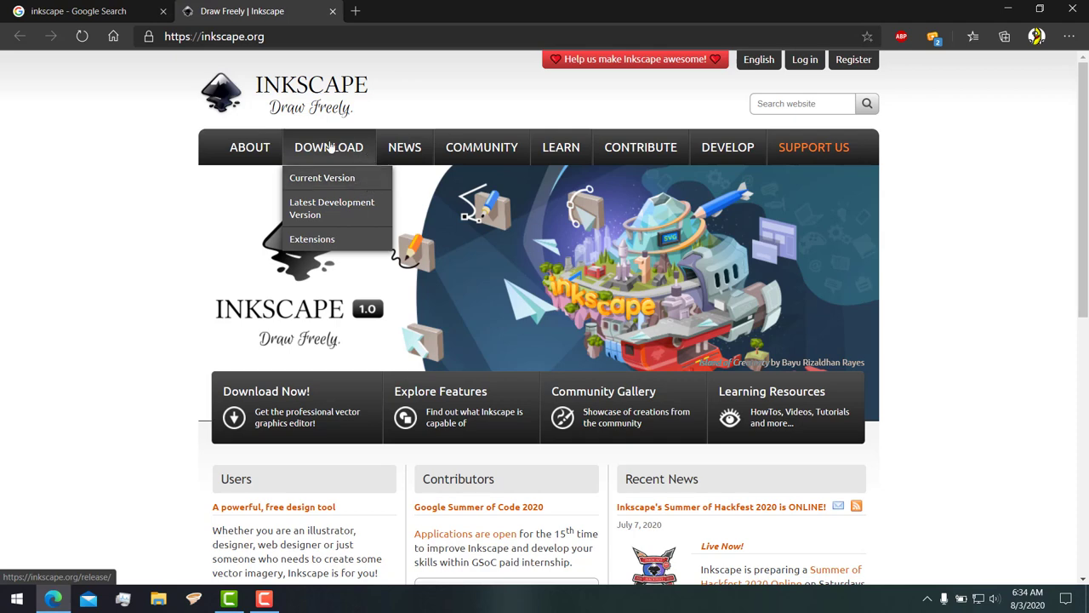
- Go to the Inkscape 1.0 Current Version download page and choose Windows
left_click(345, 187)
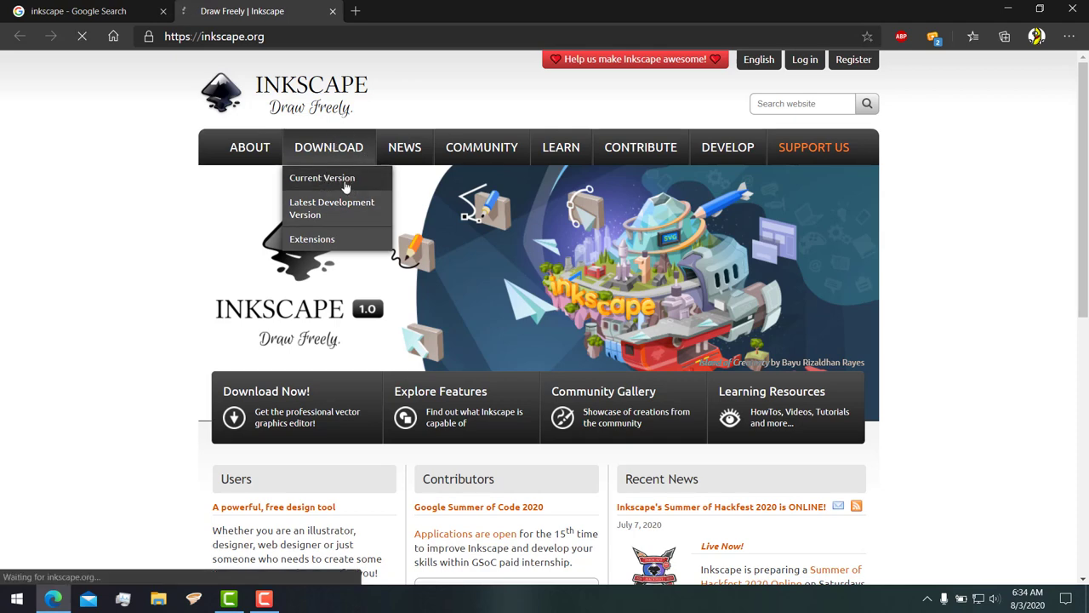
scroll(544, 258, "down", 4)
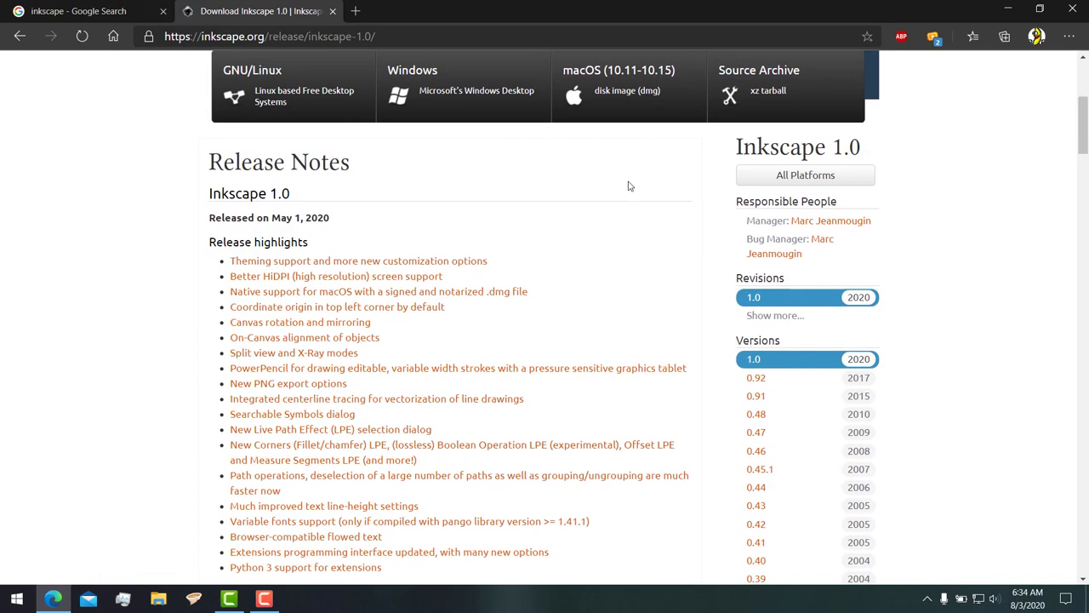
scroll(628, 184, "down", 1)
scroll(628, 184, "up", 1)
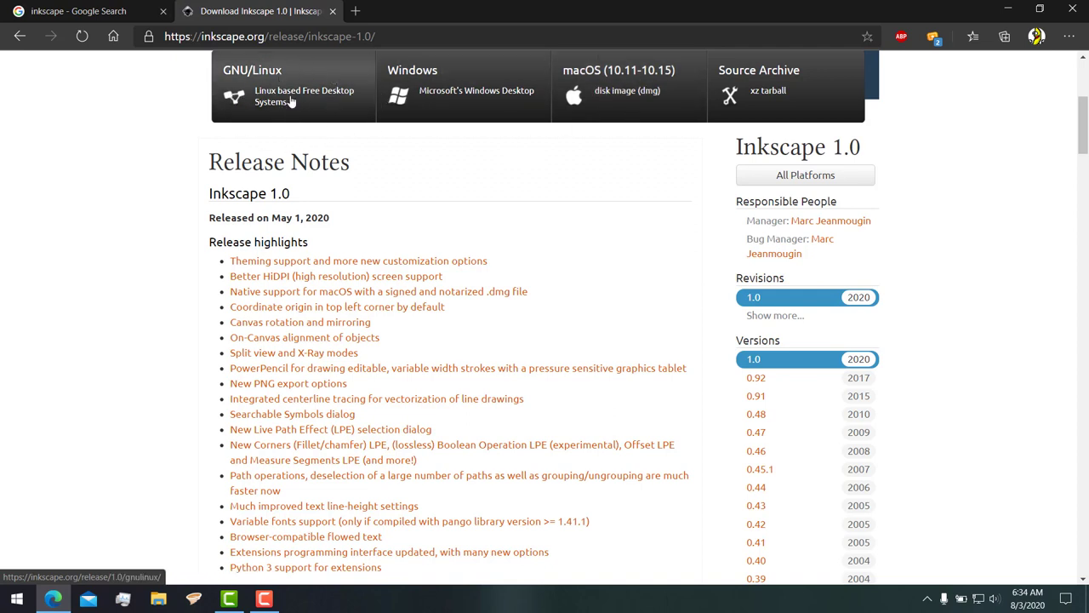
left_click(475, 83)
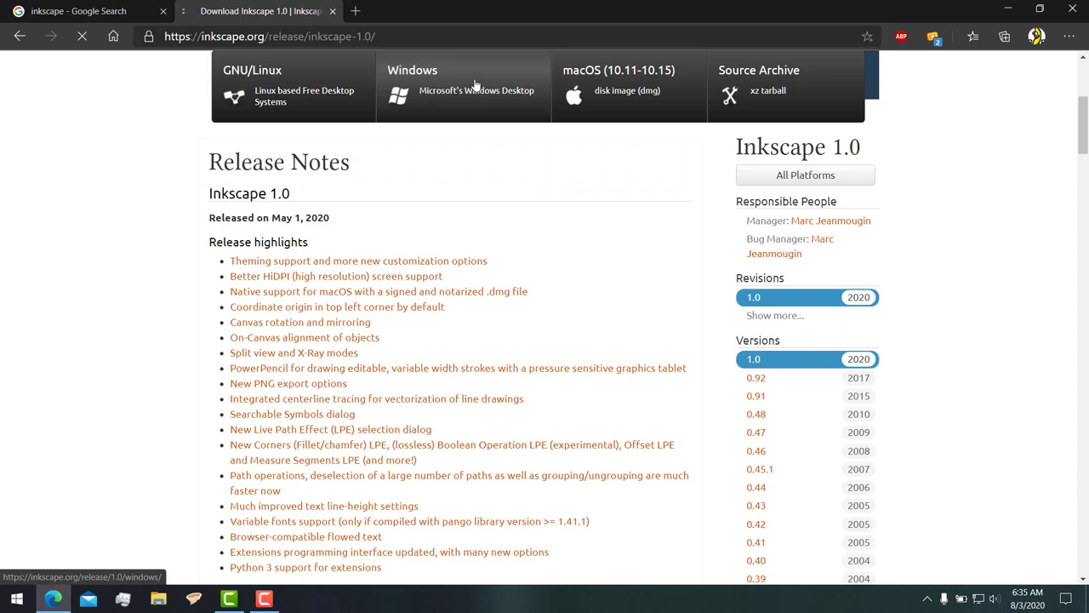
scroll(652, 385, "down", 1)
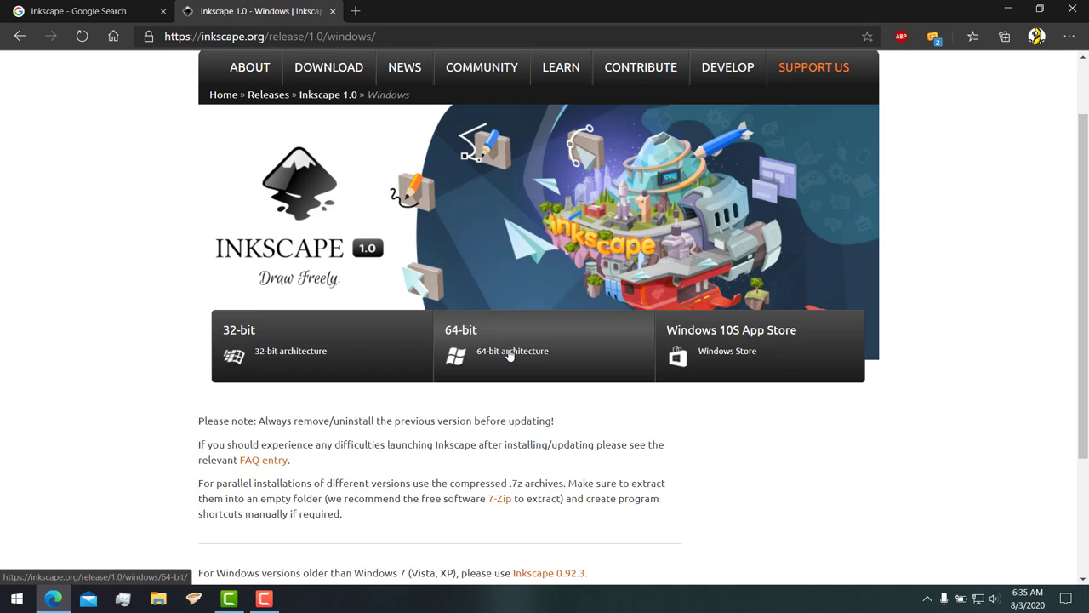
key("super+r")
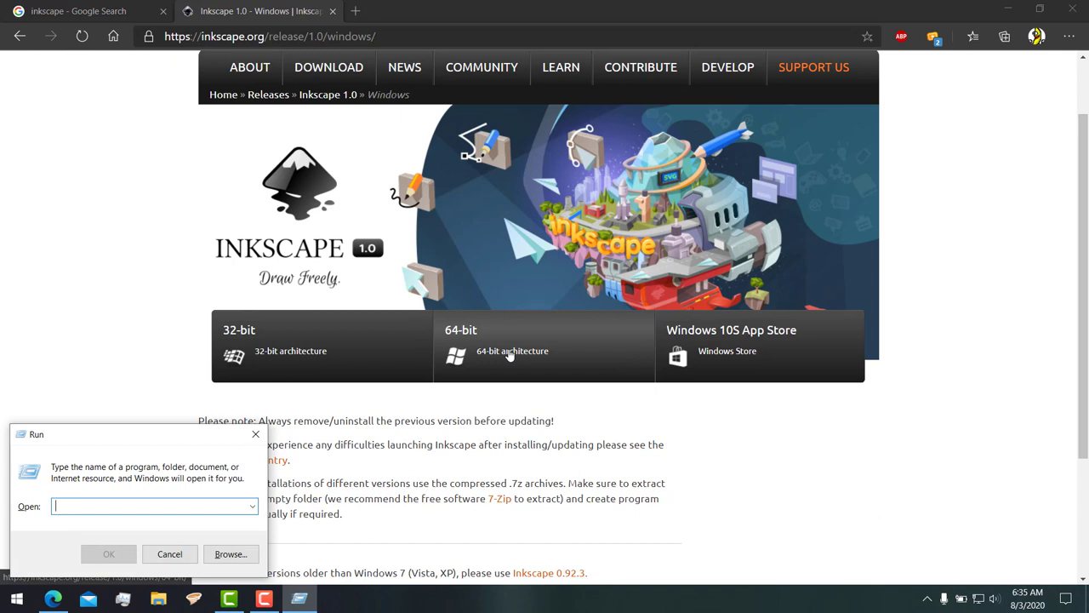
type("dxd")
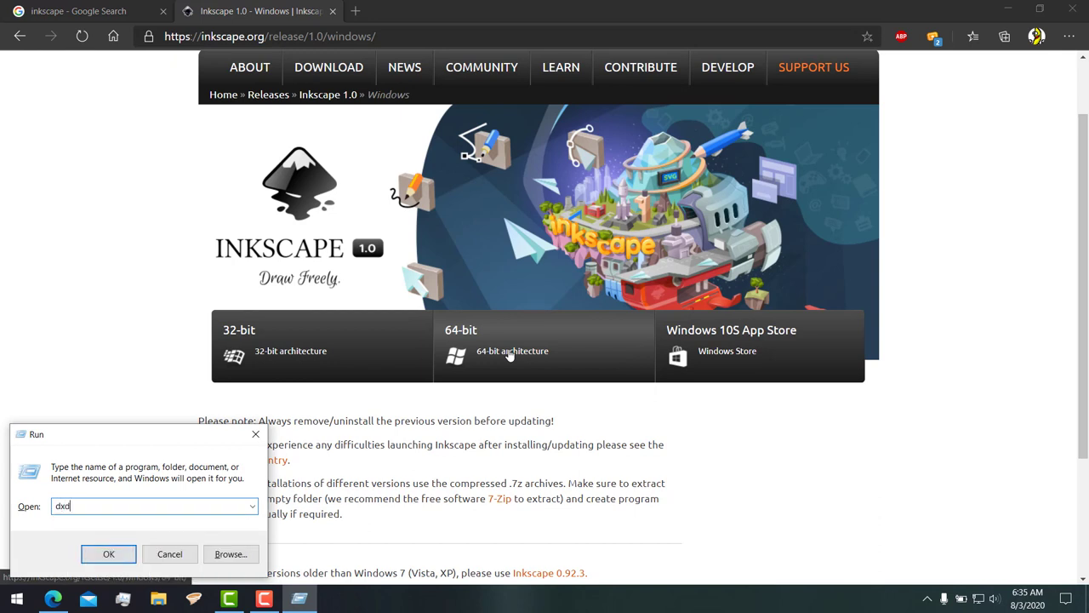
type("g")
key("Return")
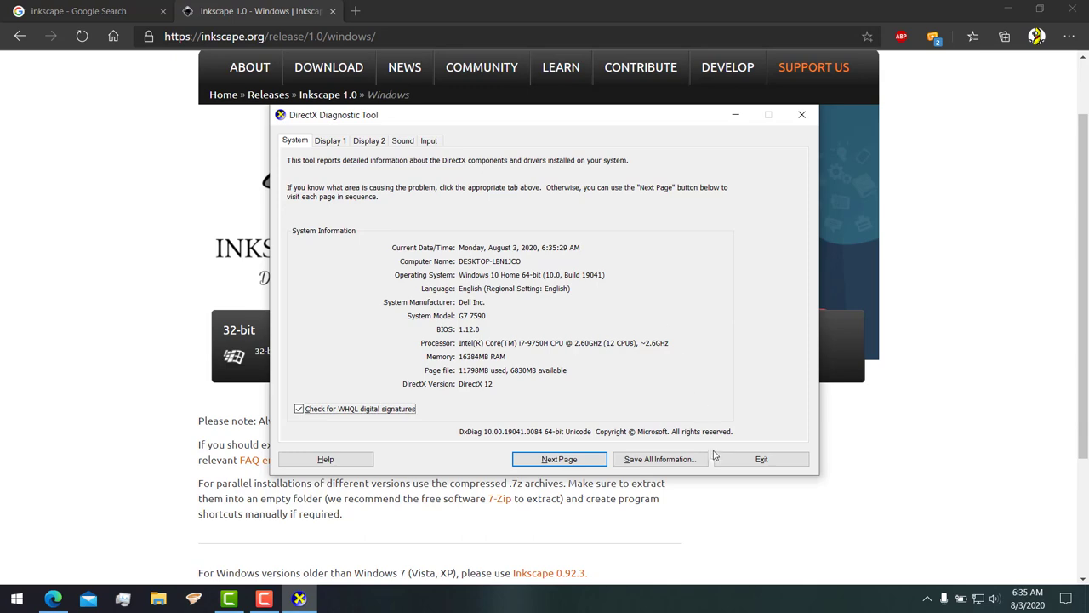
left_click(760, 459)
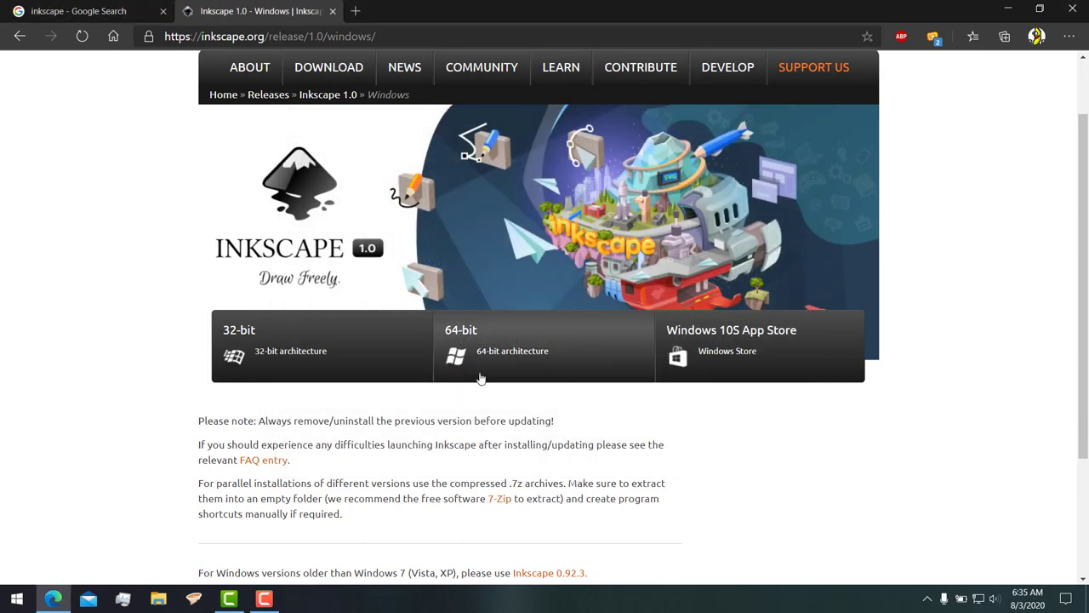
- Download and run the 64-bit inkscape-1.0-x64.exe installer, then pass the welcome page
left_click(536, 343)
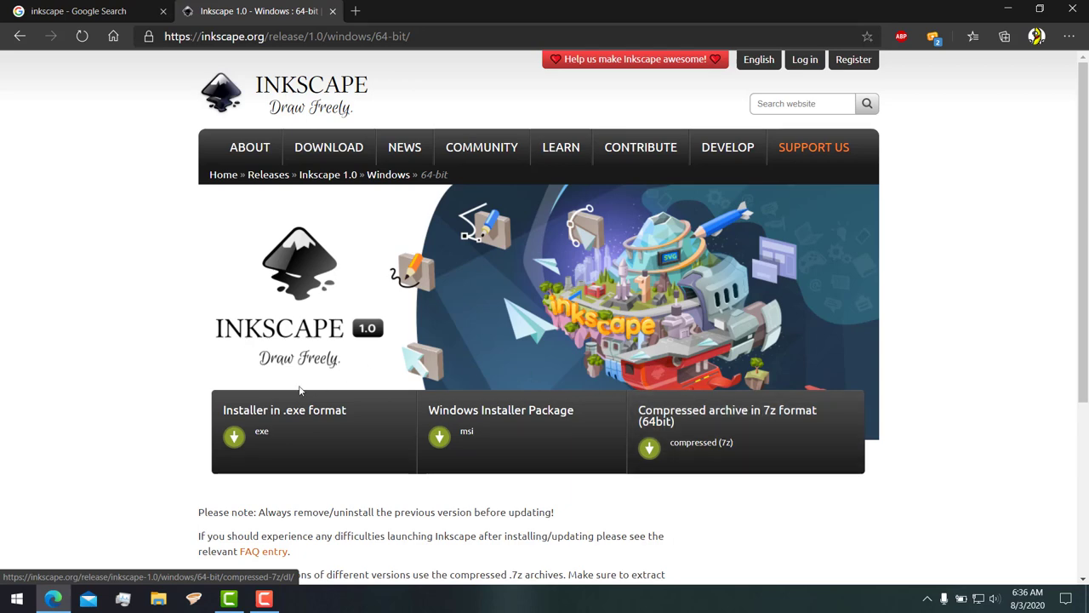
left_click(352, 435)
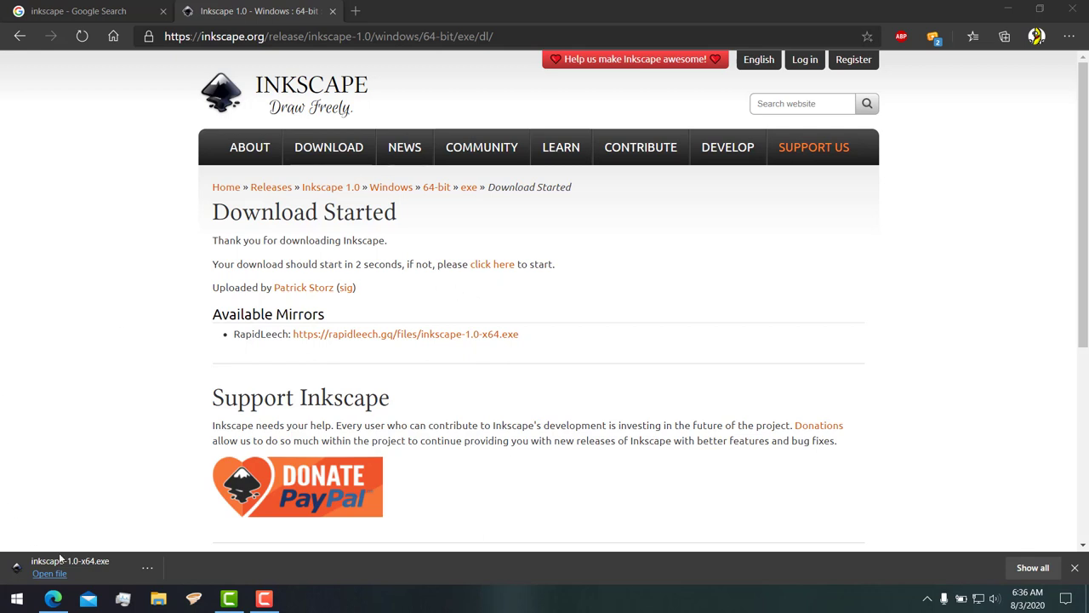
left_click(94, 561)
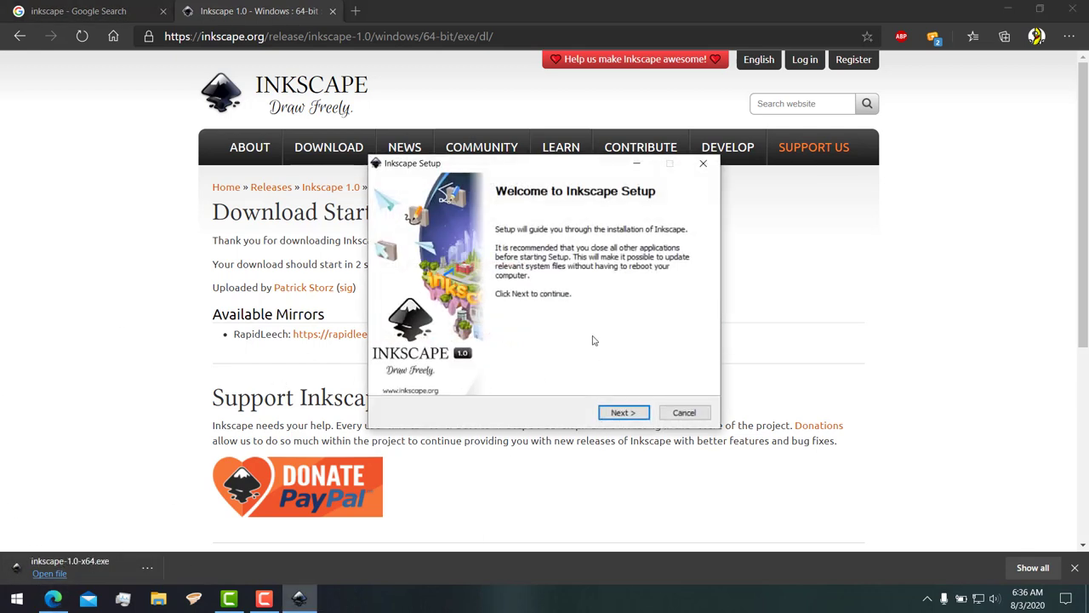
left_click(623, 412)
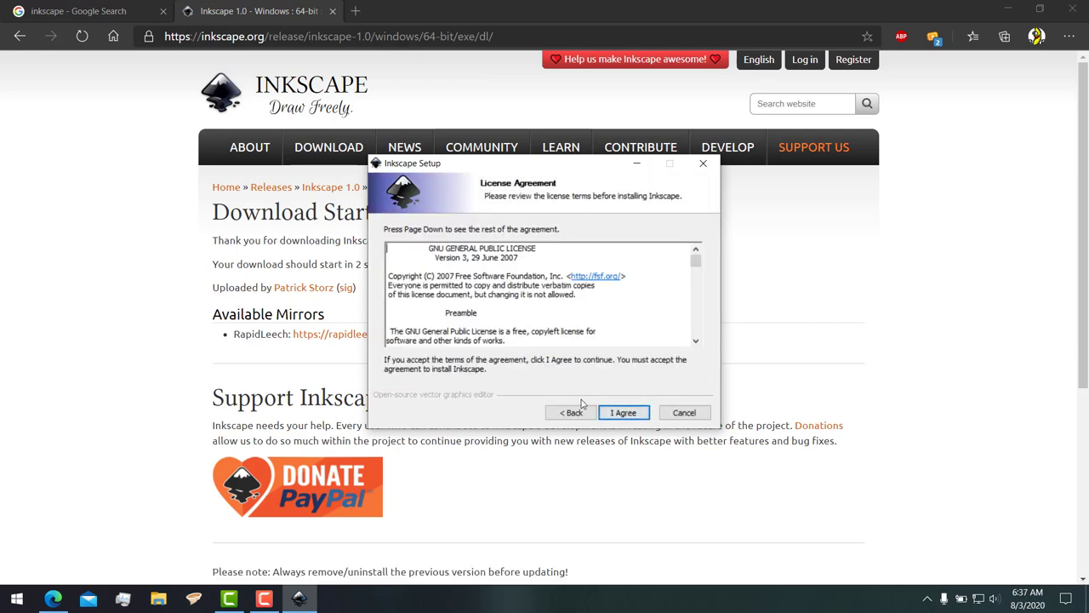
- Scroll through the GNU GPL license text and agree to it
scroll(697, 290, "down", 10)
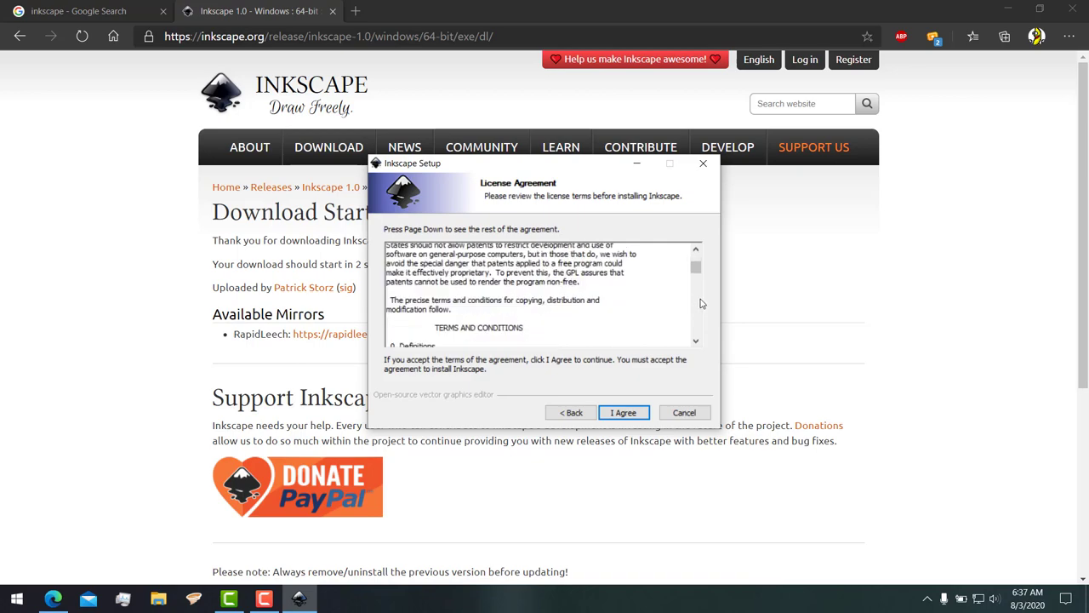
scroll(699, 306, "down", 10)
left_click_drag(696, 271, 693, 249)
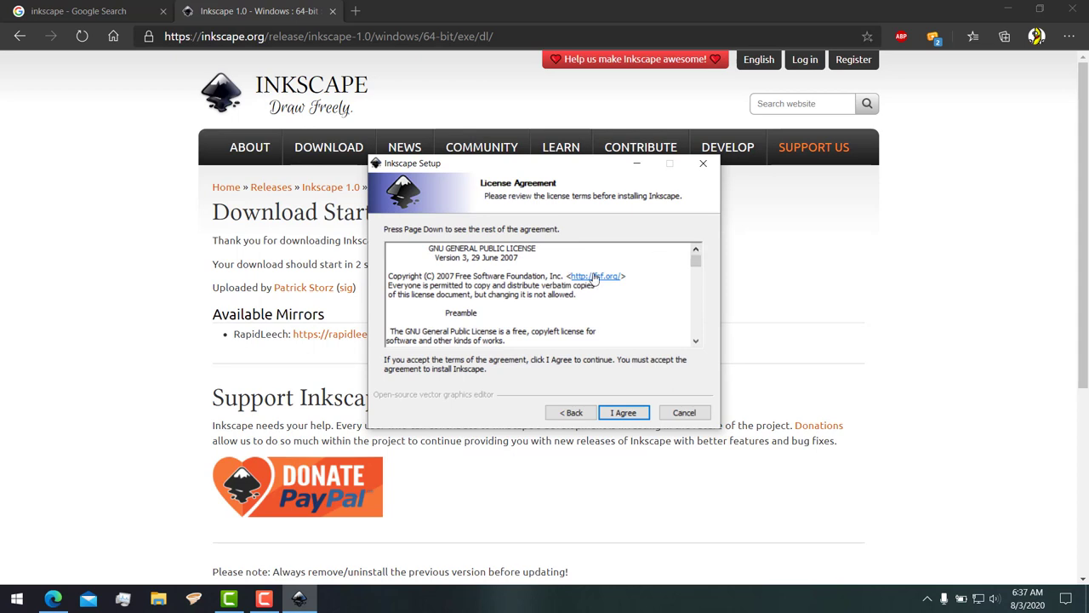
left_click(623, 413)
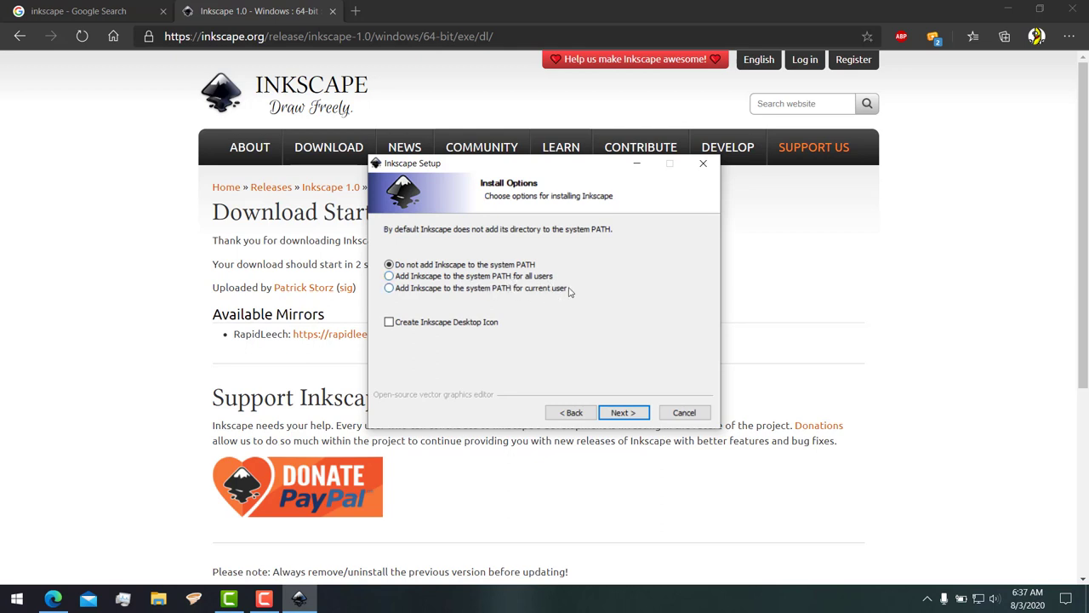
- Choose adding Inkscape to the system PATH for all users plus a desktop icon, then continue
left_click(504, 277)
left_click(512, 287)
left_click(524, 278)
left_click(419, 324)
left_click(643, 413)
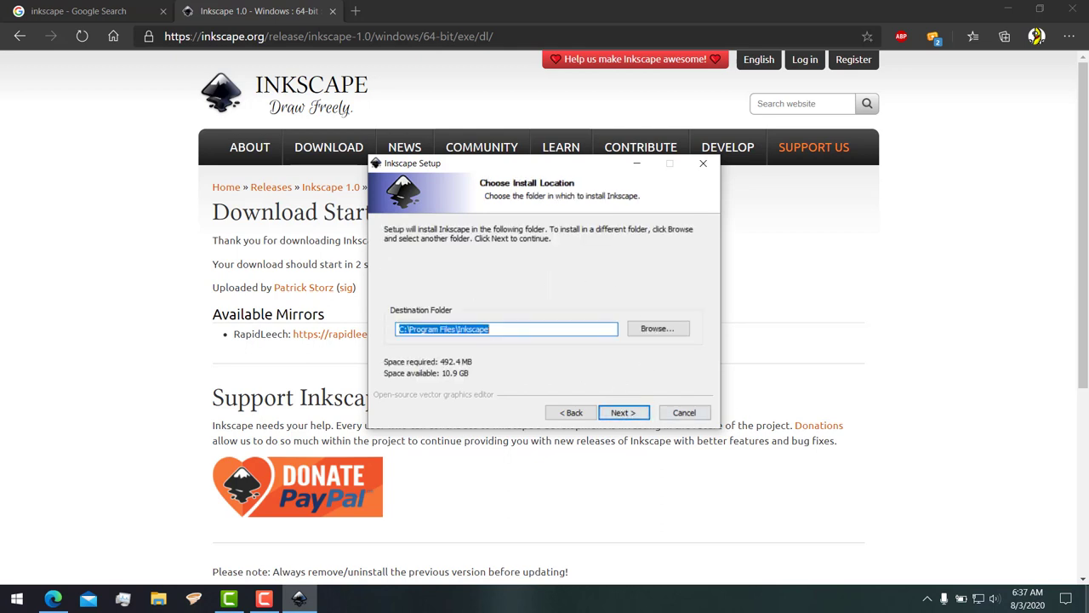
- Restore the installer and keep the default C:\Program Files\Inkscape and Start Menu folders
key("super+d")
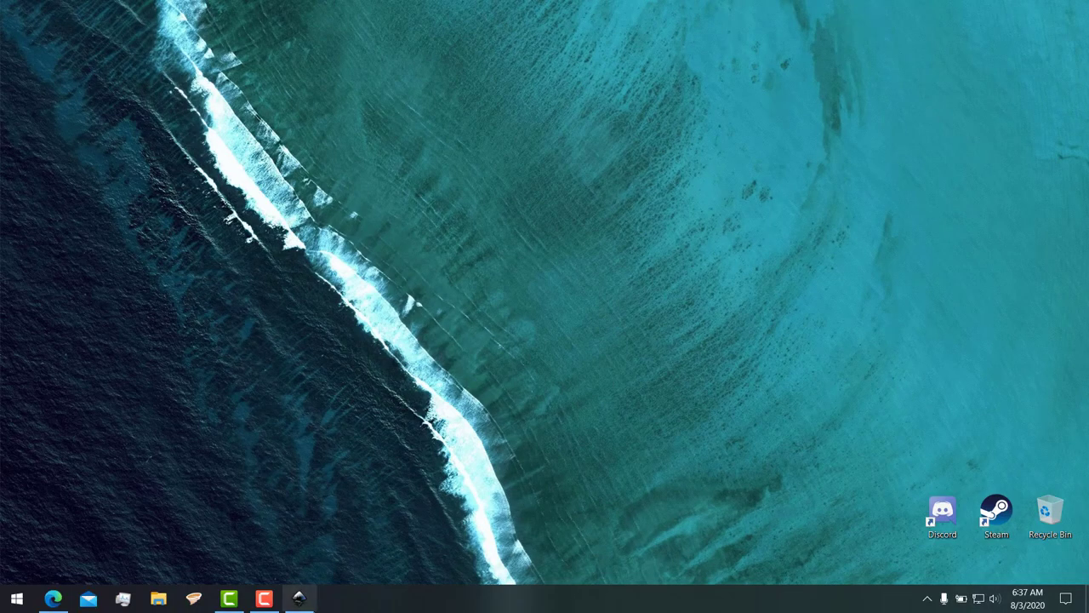
left_click(299, 598)
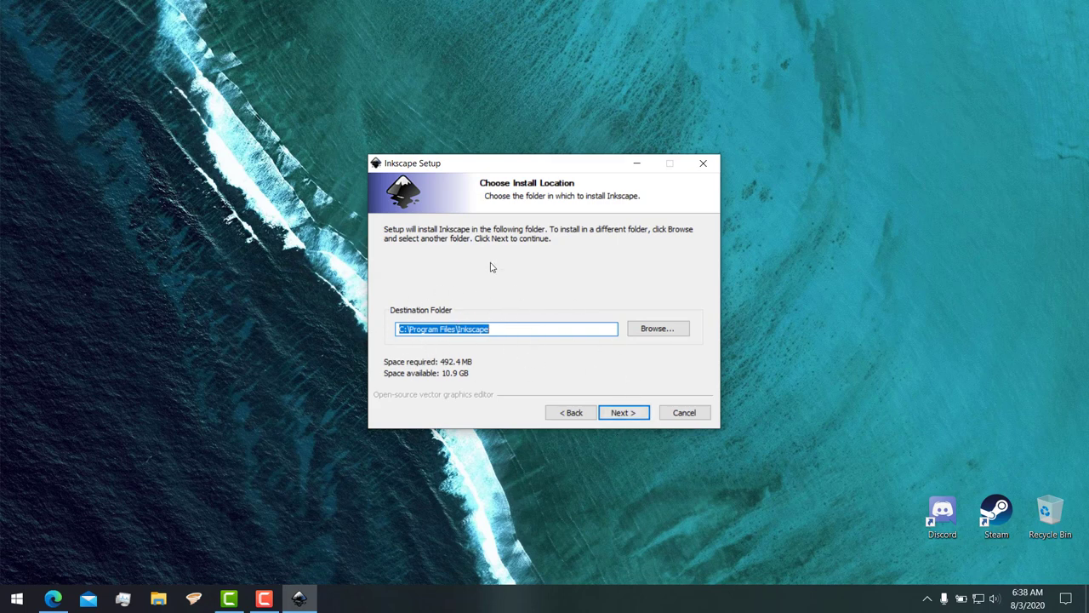
left_click(632, 413)
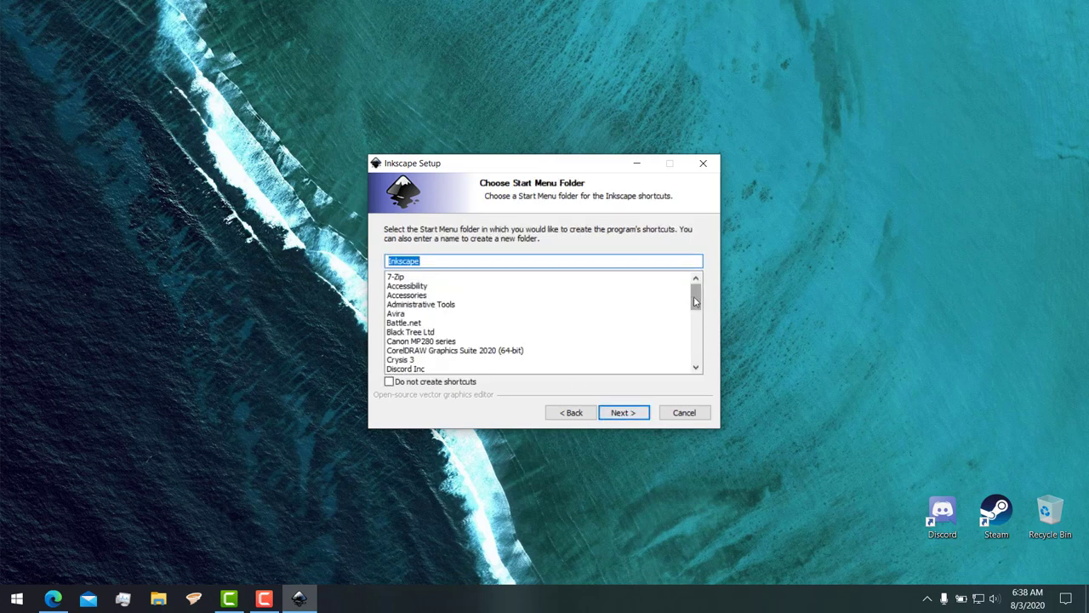
left_click(639, 417)
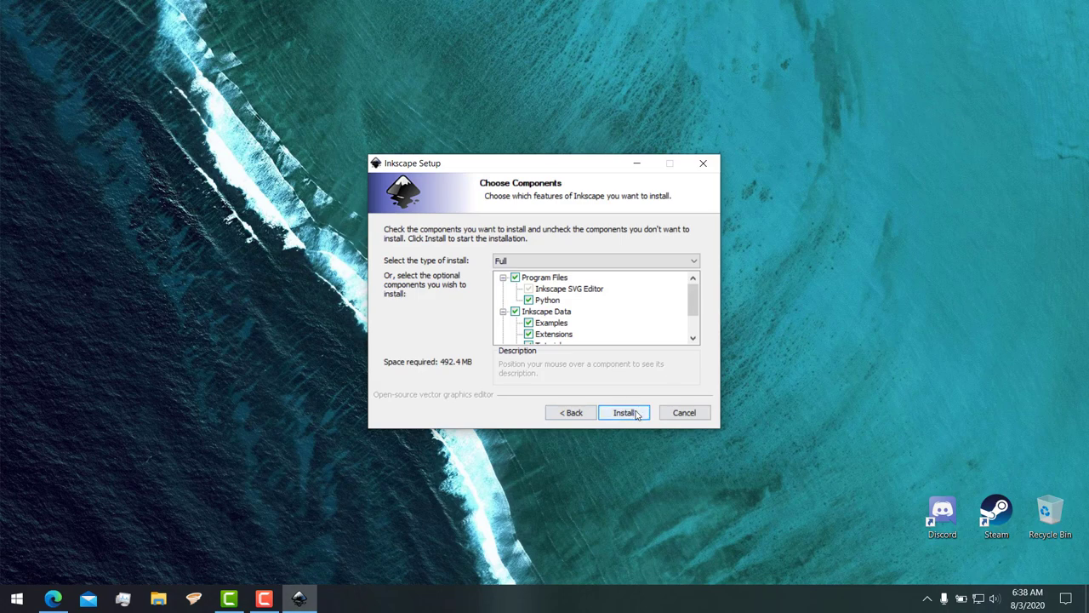
- Install the Full component set of Inkscape
left_click(636, 414)
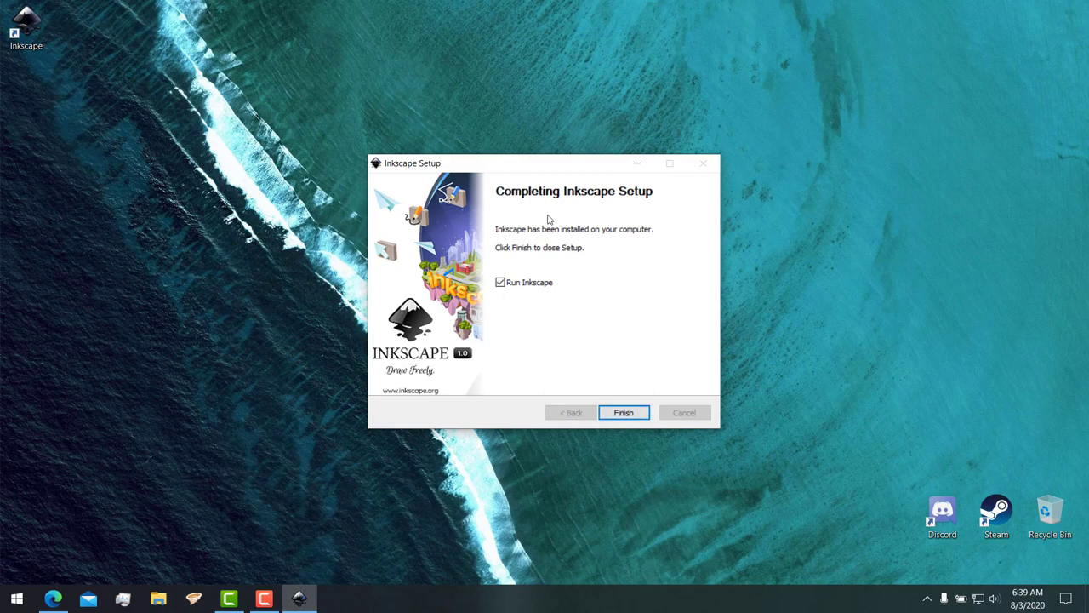
- Finish setup to launch Inkscape and maximize its New document 1 window
left_click(624, 412)
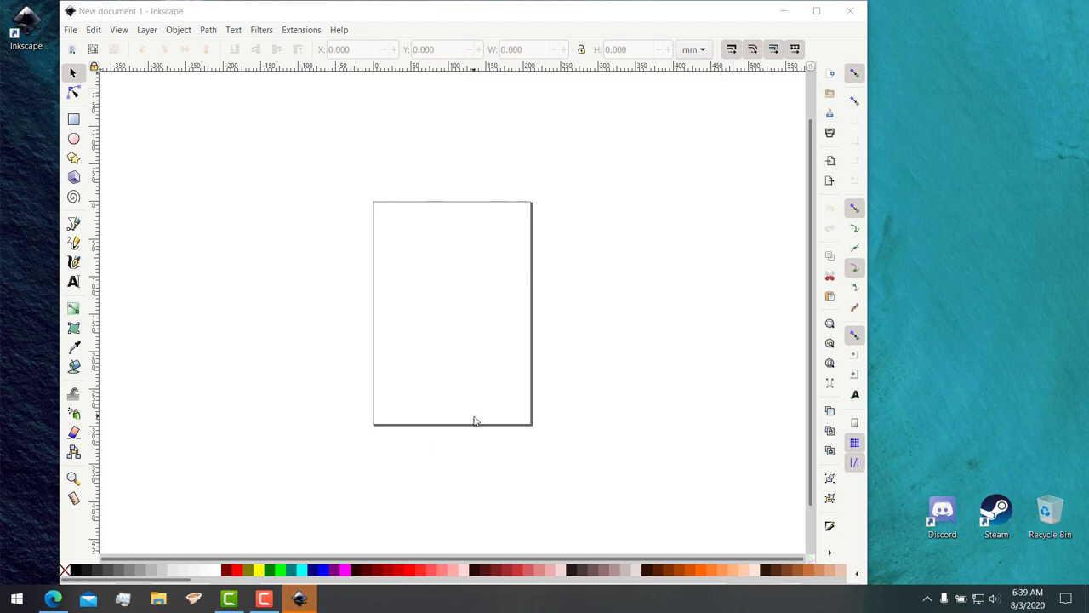
left_click(816, 11)
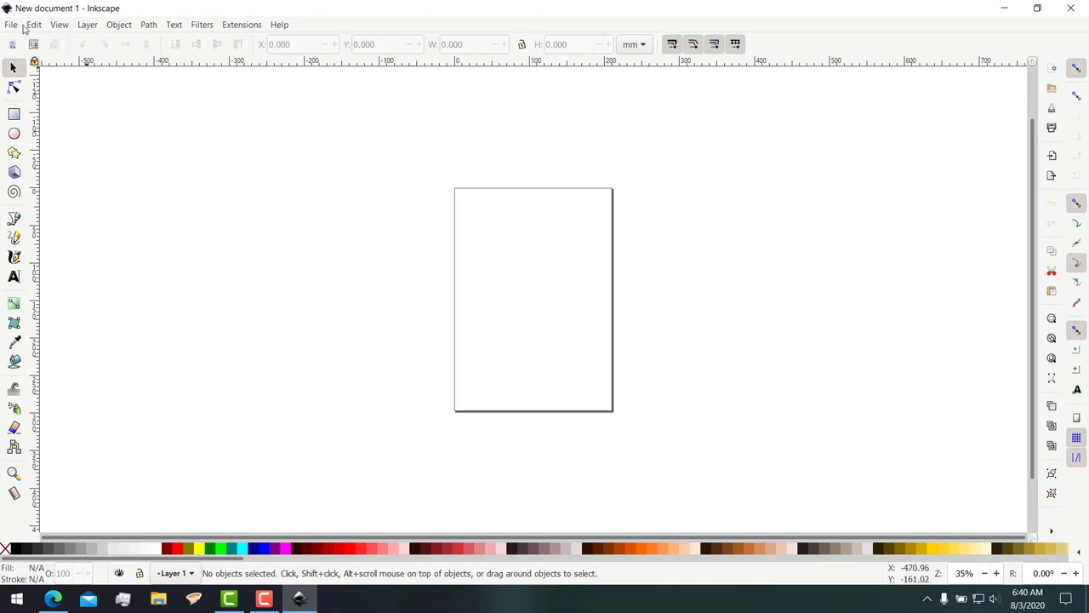
left_click(13, 26)
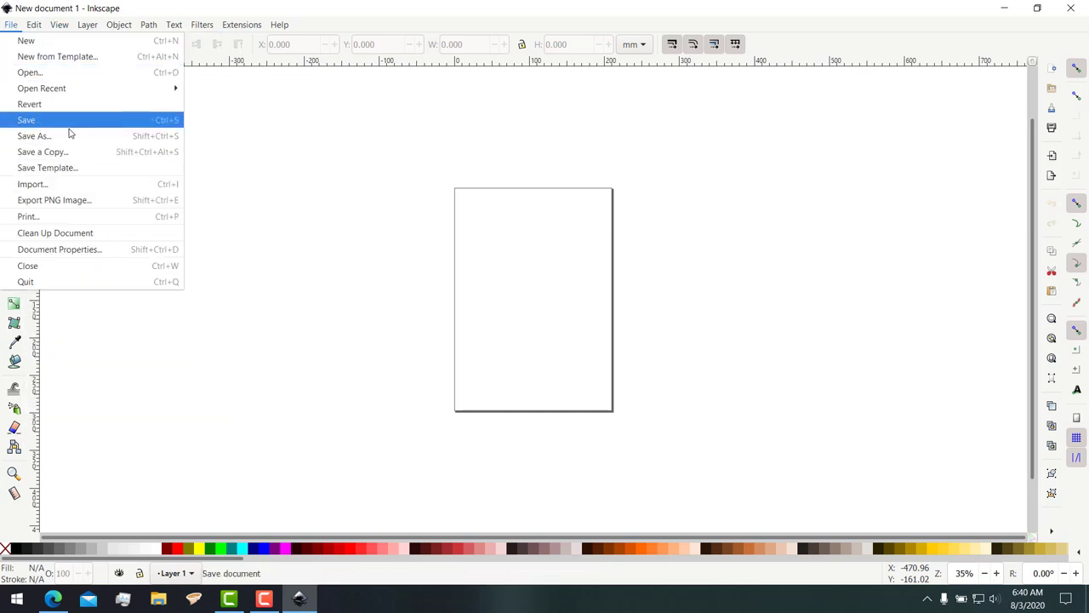
left_click(68, 24)
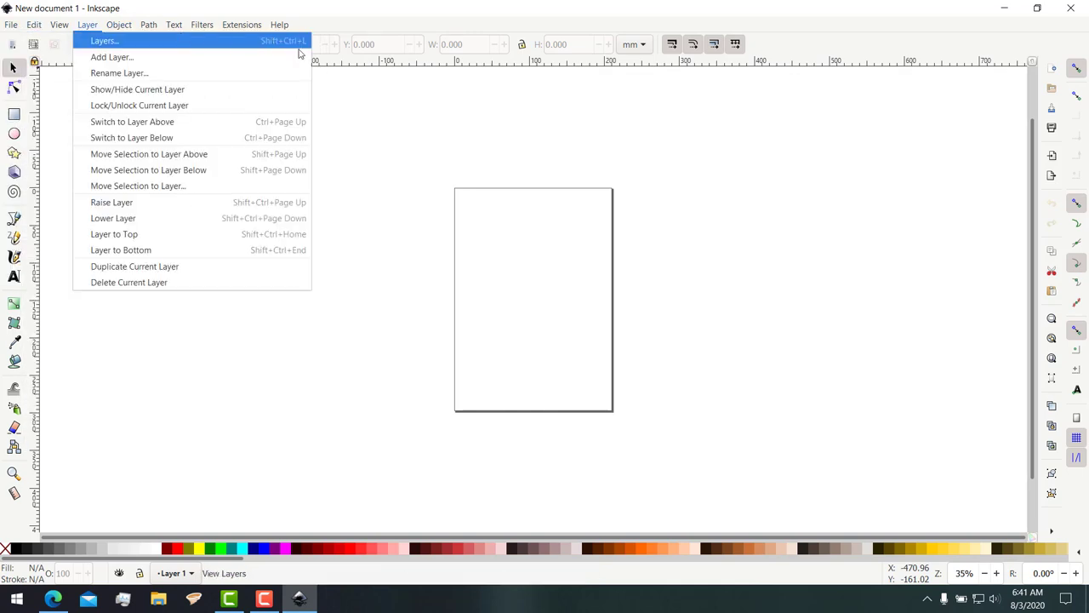
left_click(419, 210)
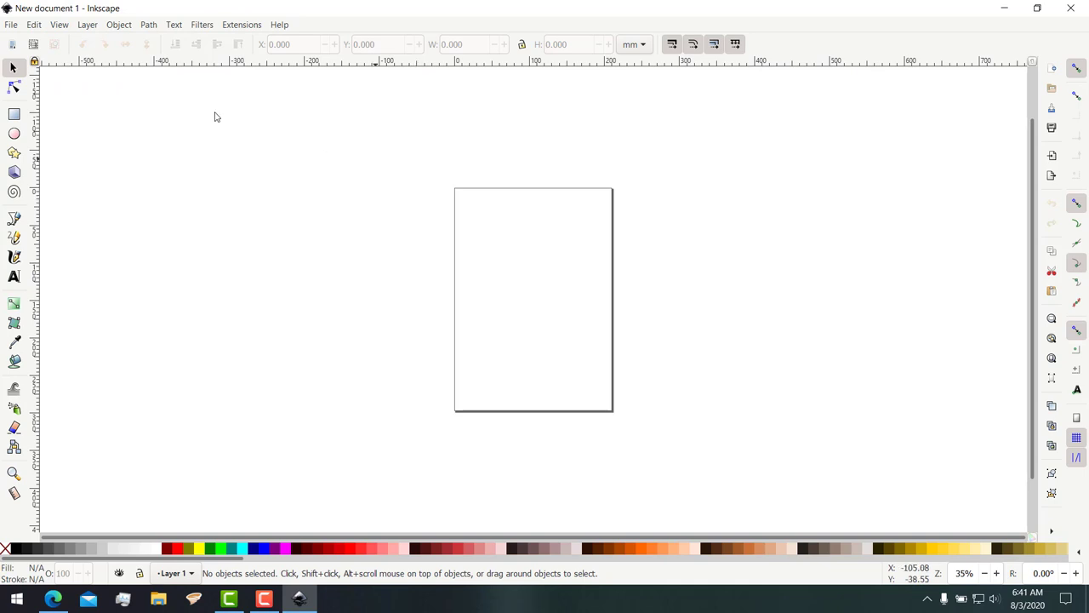
- Cycle through the Rectangle, Ellipse, Star and 3D Box tools, ending on Rectangle
left_click(13, 114)
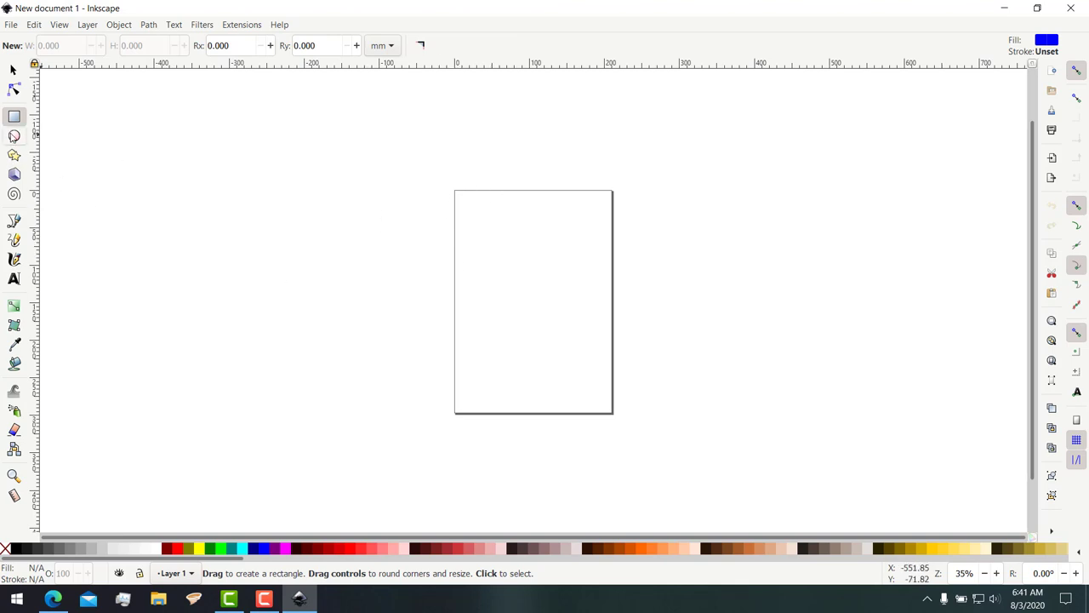
left_click(14, 136)
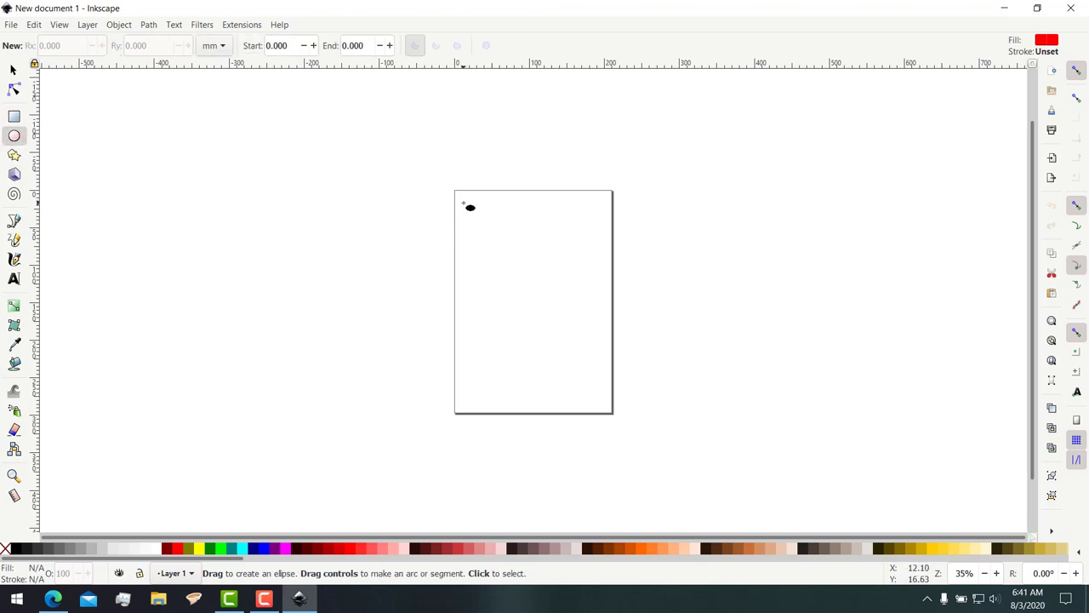
left_click(13, 155)
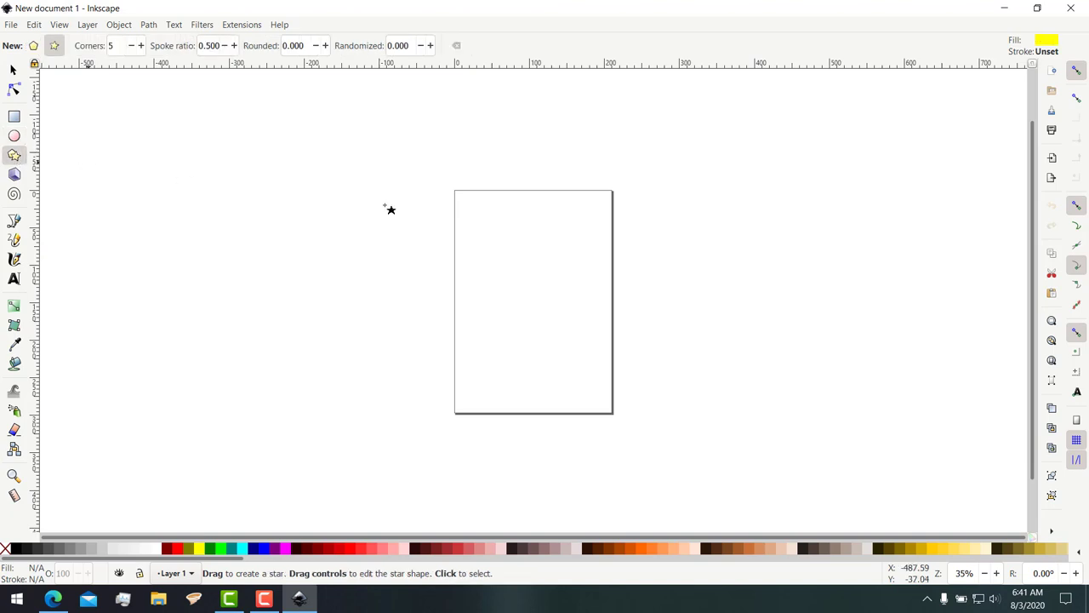
left_click(13, 175)
left_click(14, 115)
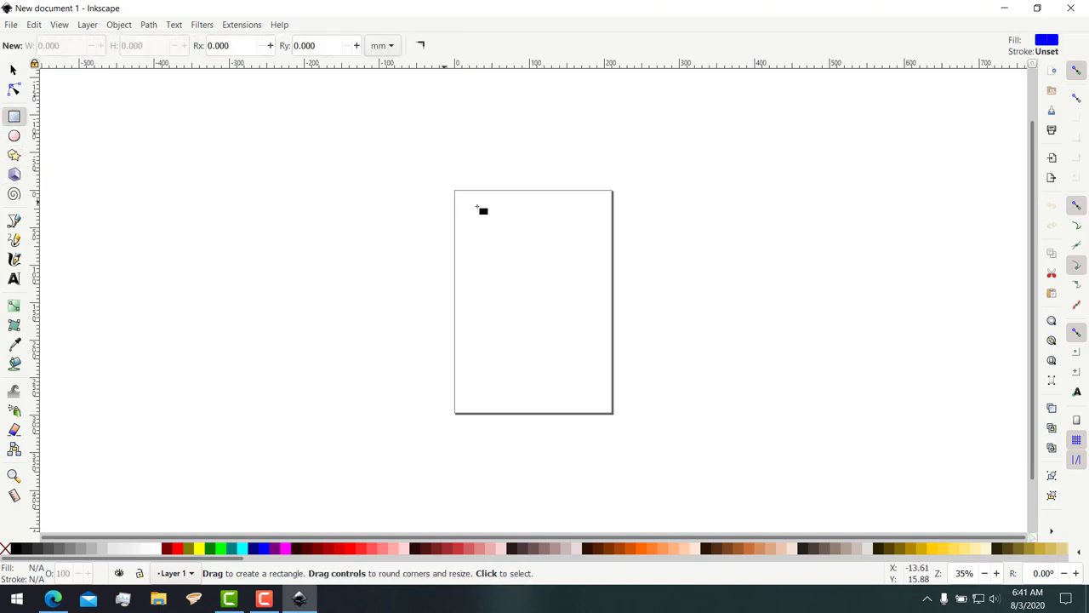